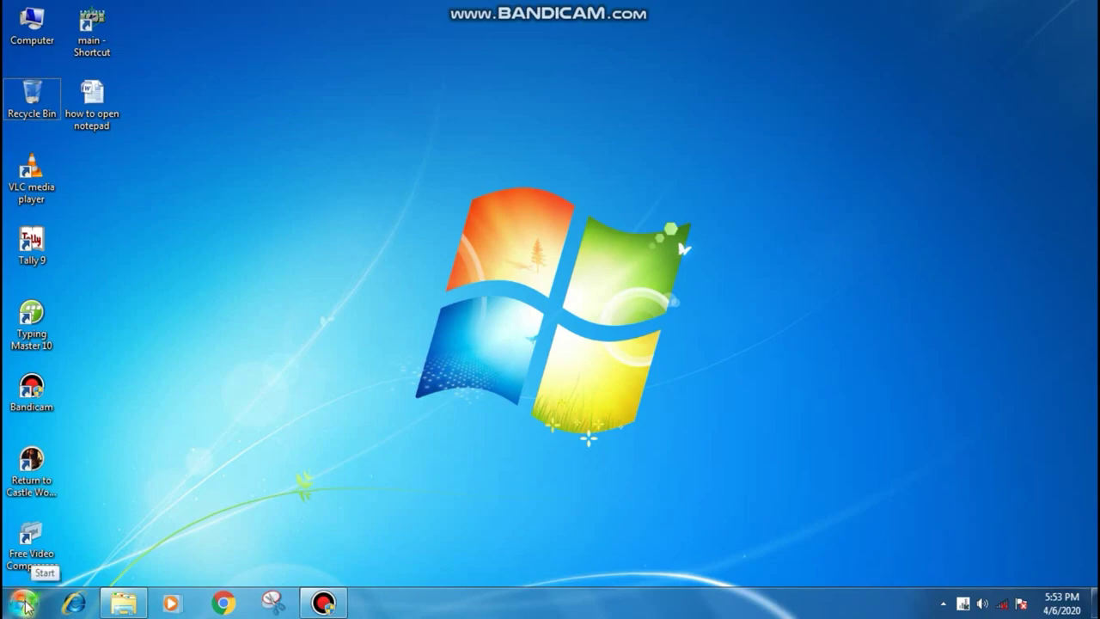
Open Notepad from the frequently used programs and close its empty window.
{"action": "left_click", "coordinate": [26, 606]}
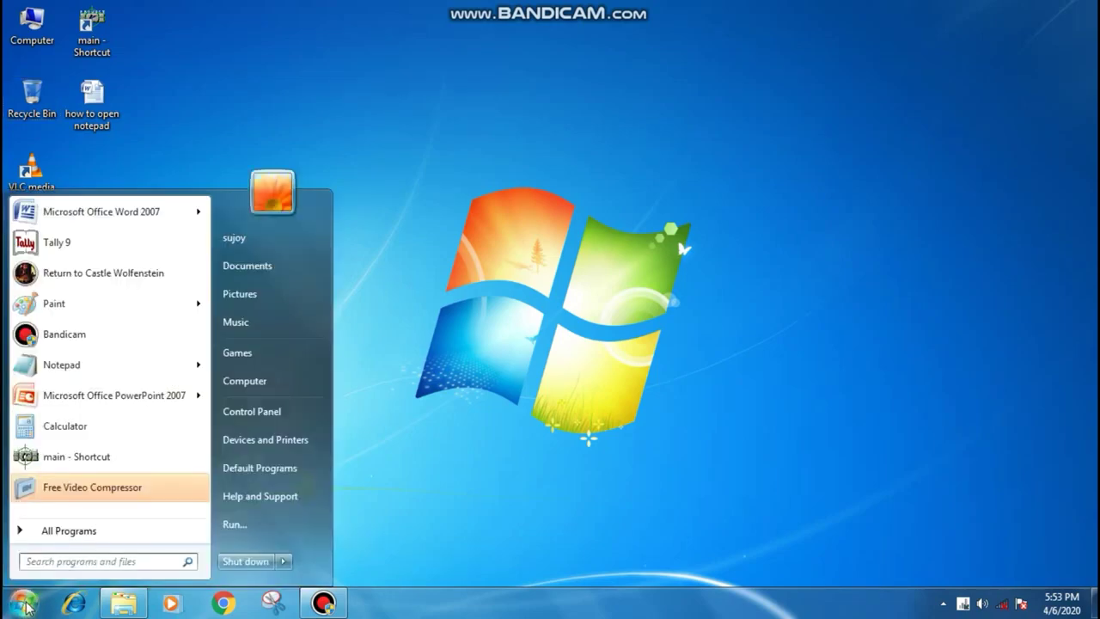
{"action": "mouse_move", "coordinate": [73, 374]}
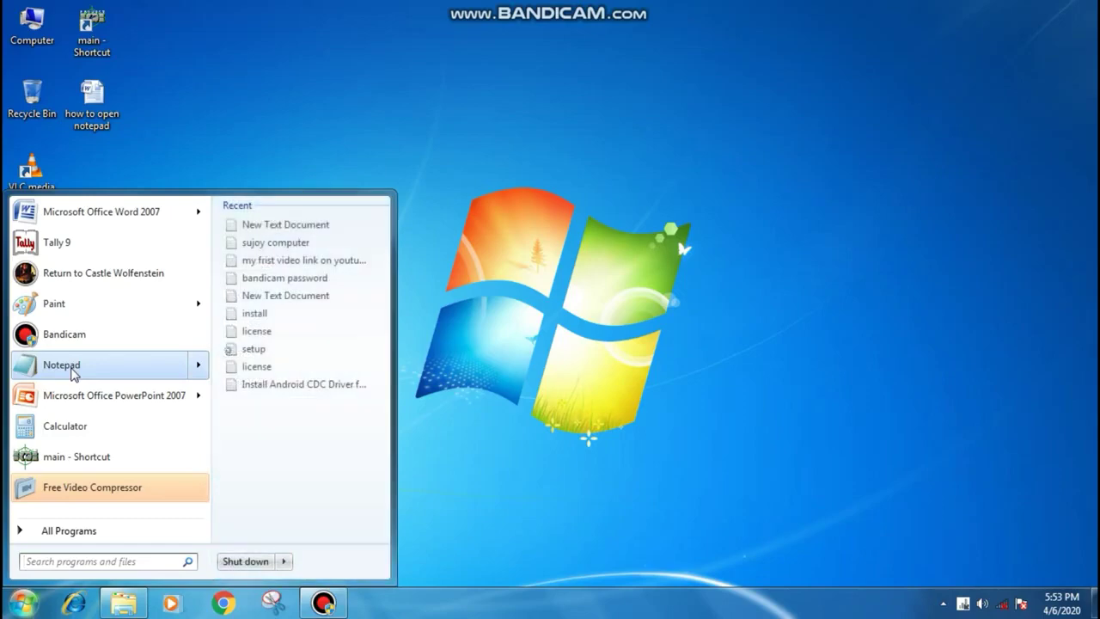
{"action": "left_click", "coordinate": [73, 374]}
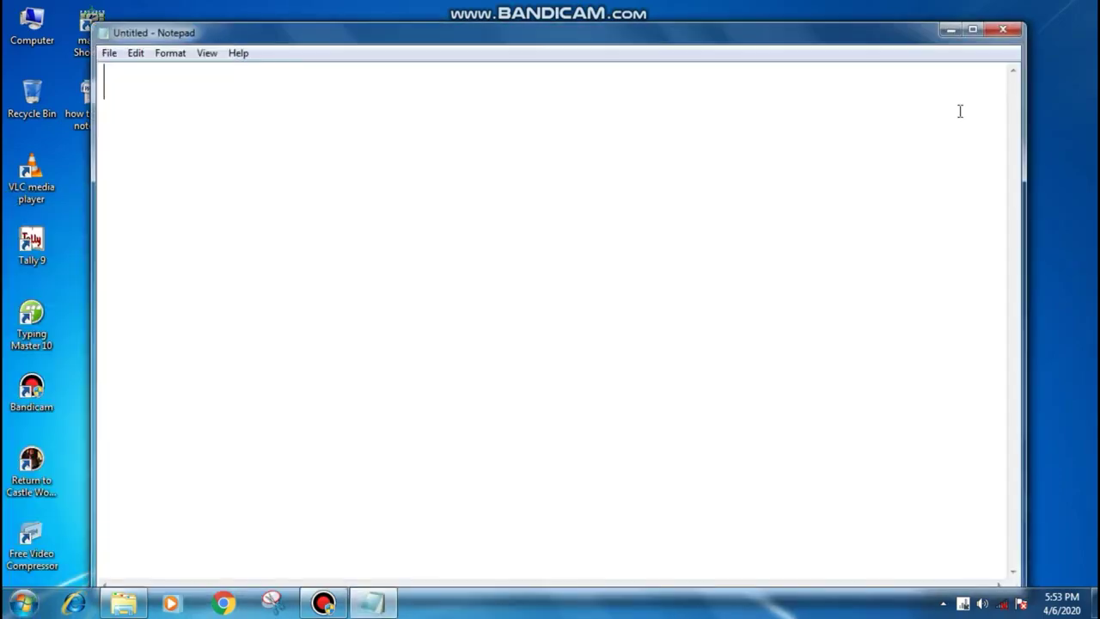
{"action": "left_click", "coordinate": [1003, 33]}
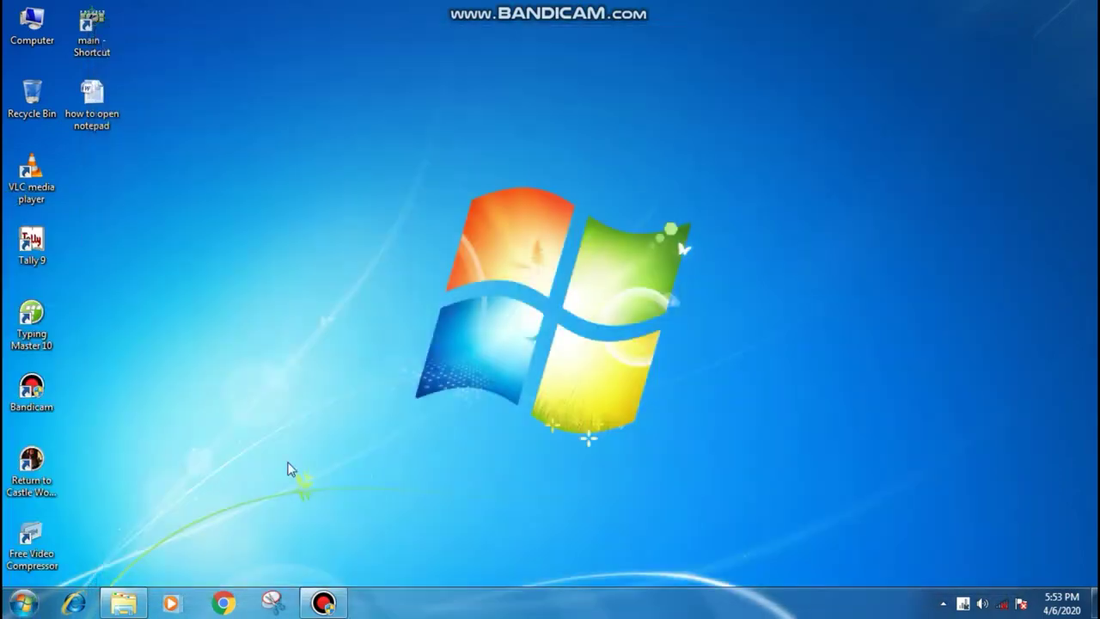
Open Notepad from the Accessories group of all installed programs and close its empty window.
{"action": "left_click", "coordinate": [24, 601]}
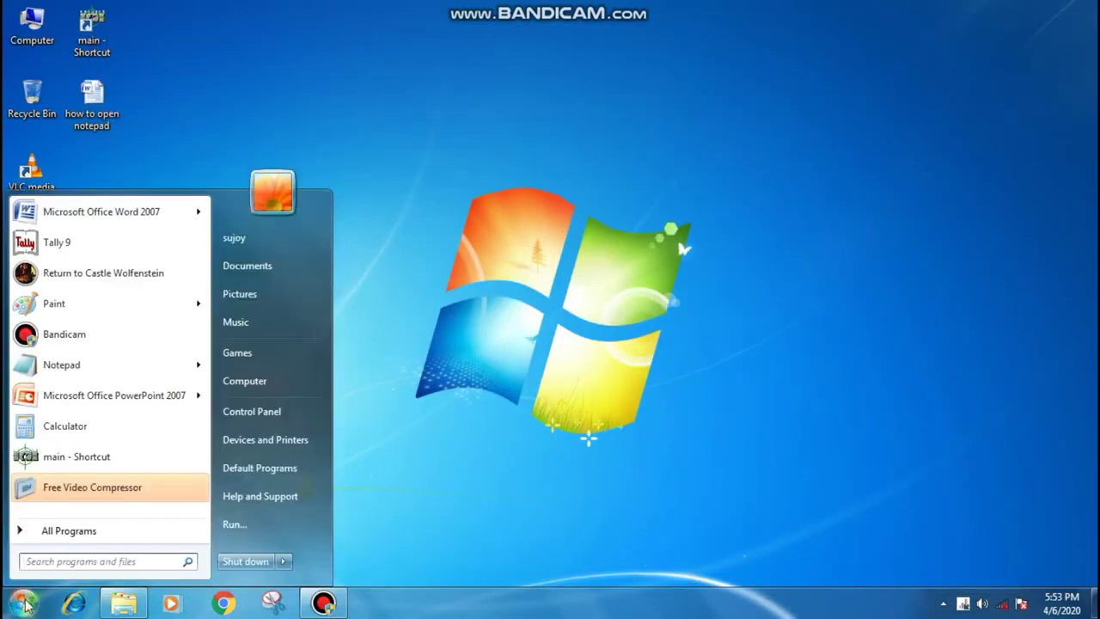
{"action": "left_click", "coordinate": [53, 533]}
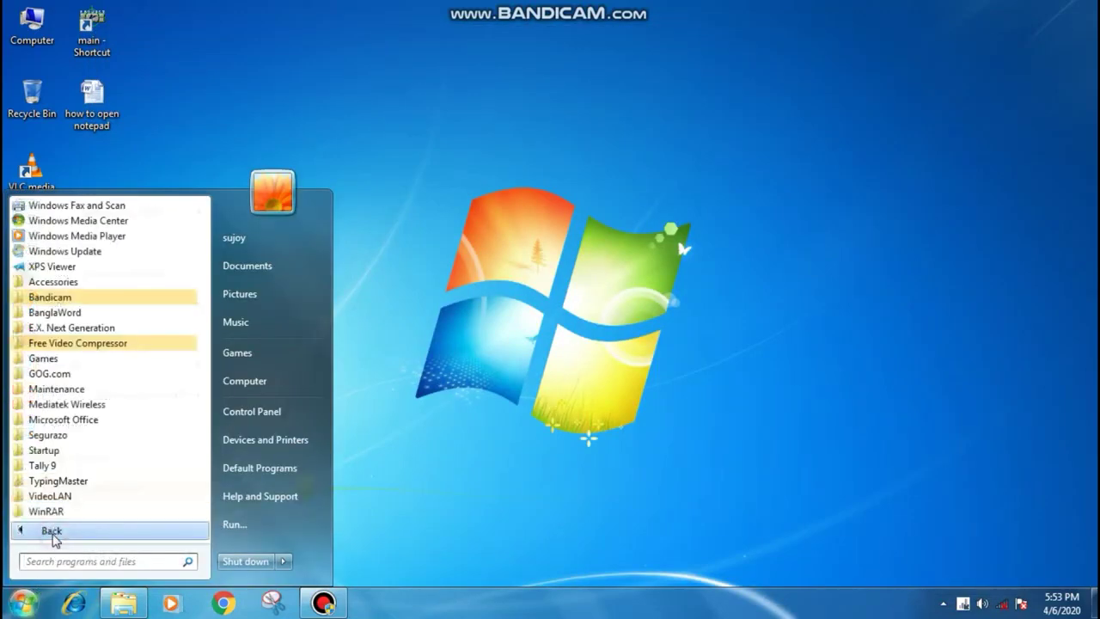
{"action": "left_click", "coordinate": [68, 282]}
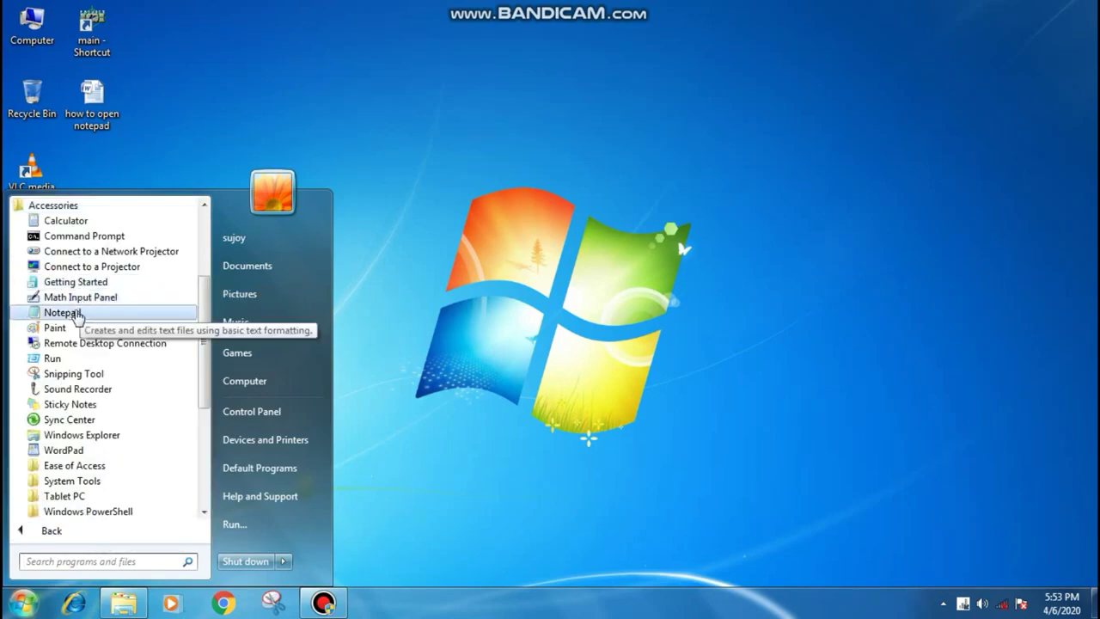
{"action": "left_click", "coordinate": [73, 312]}
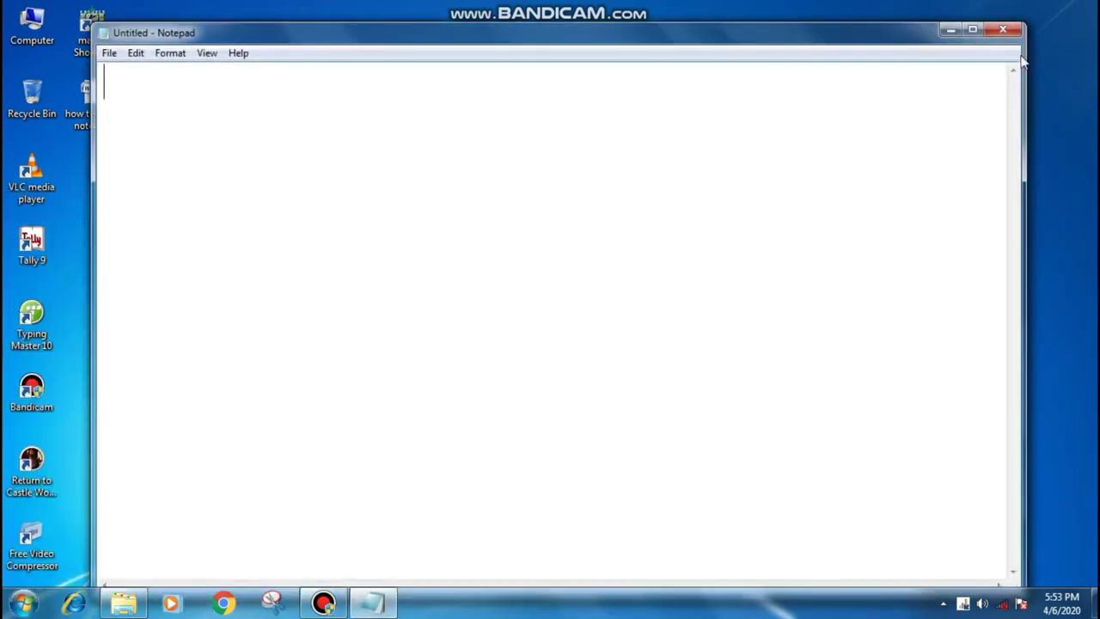
{"action": "left_click", "coordinate": [1002, 30]}
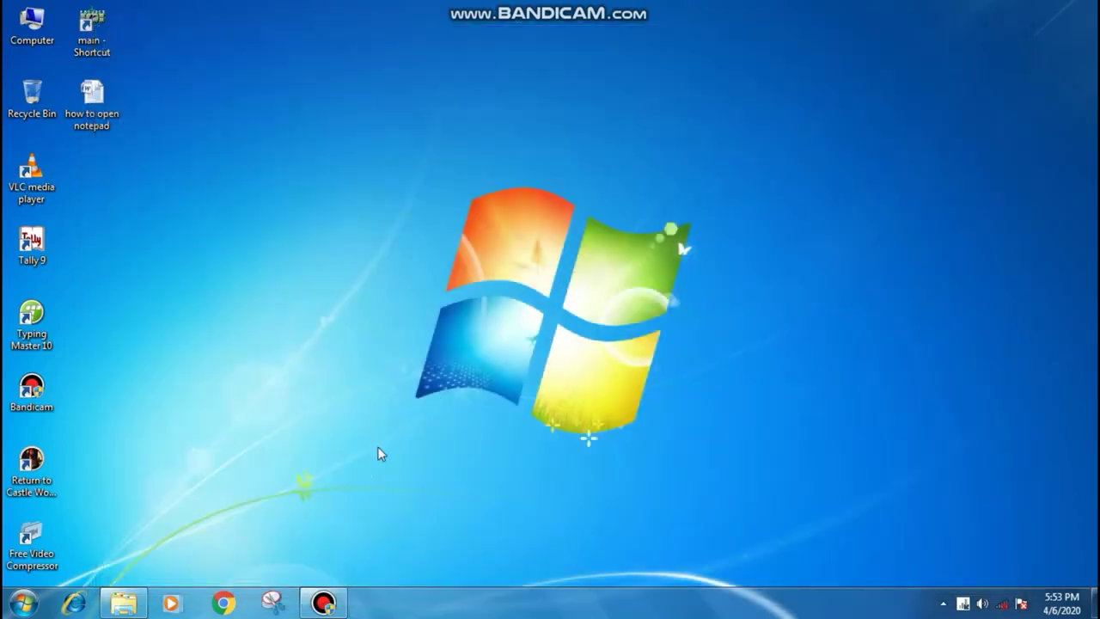
Search the programs and files for "notepad", open the Notepad program from the results and close it.
{"action": "left_click", "coordinate": [26, 602]}
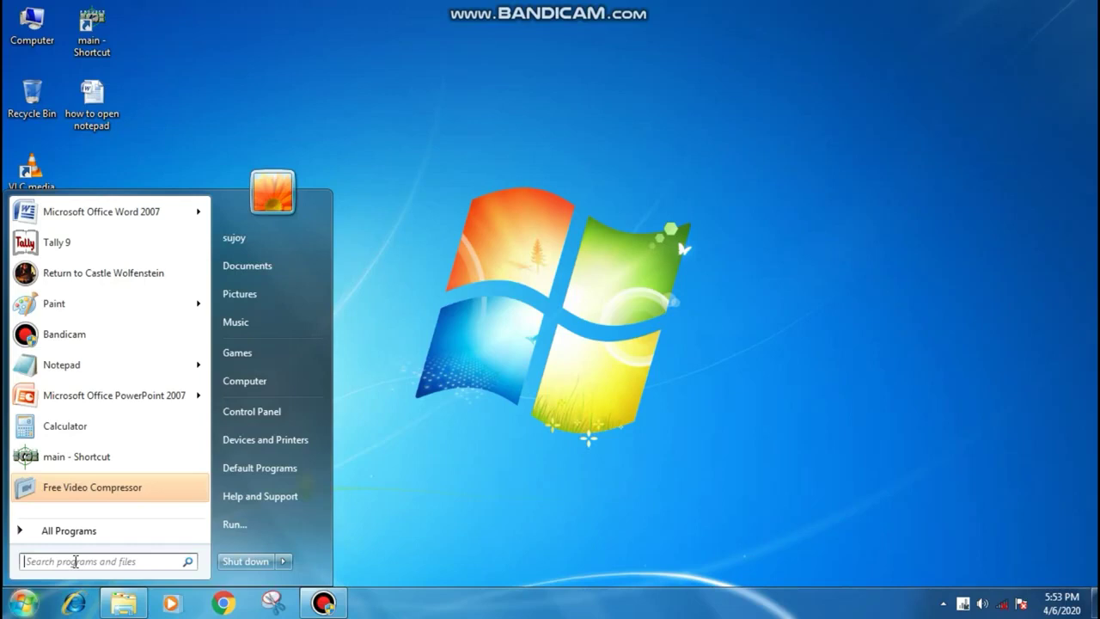
{"action": "left_click", "coordinate": [76, 561]}
{"action": "type", "text": "notepad"}
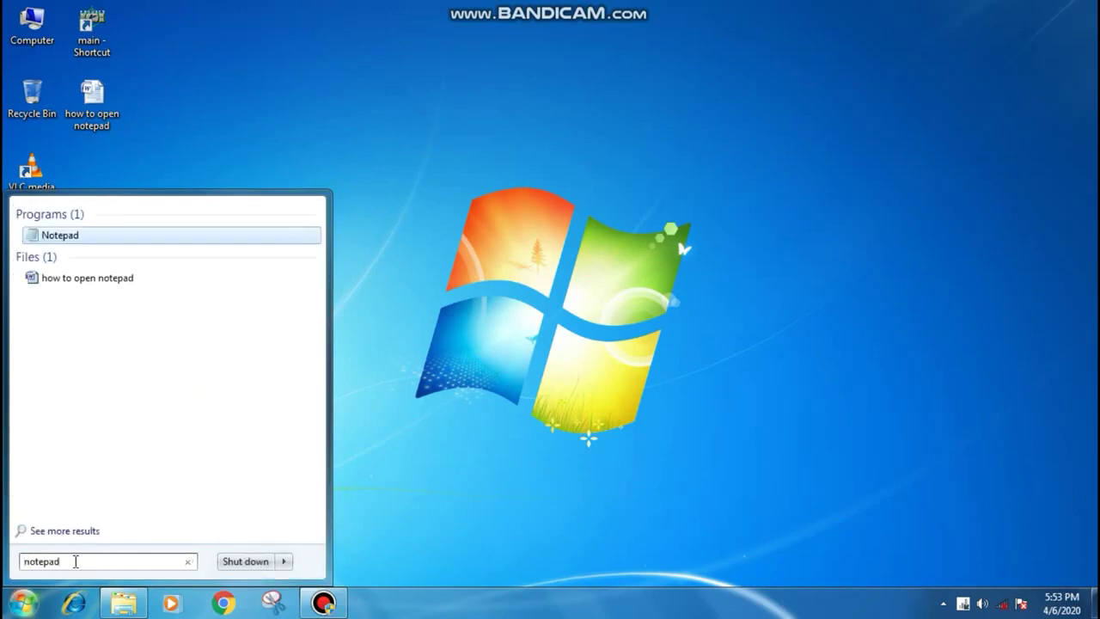
{"action": "left_click", "coordinate": [60, 237]}
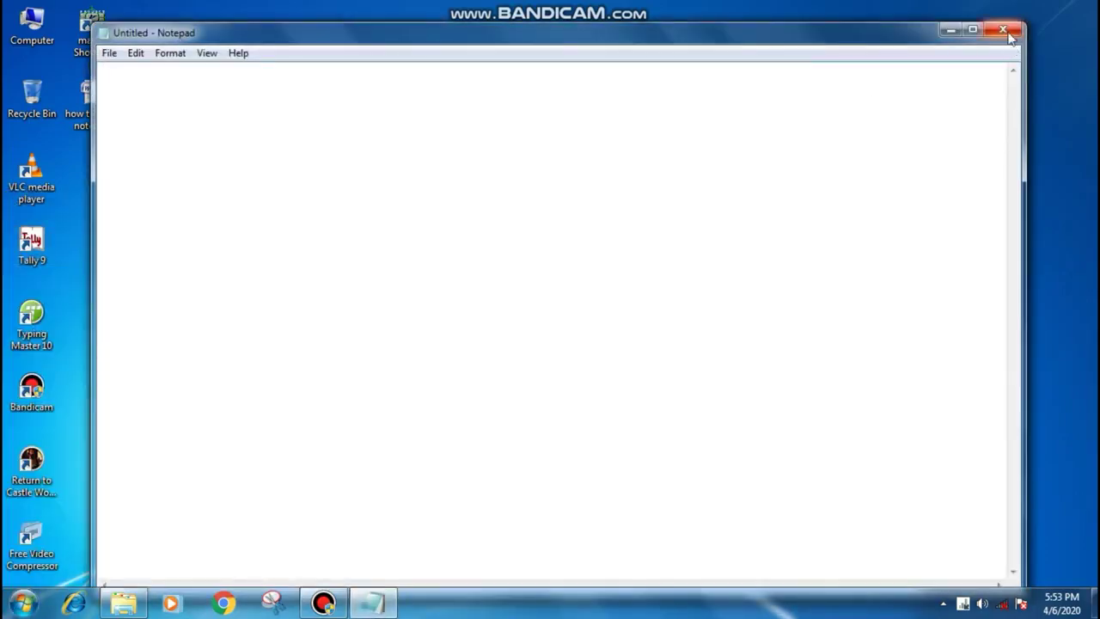
{"action": "left_click", "coordinate": [1002, 31]}
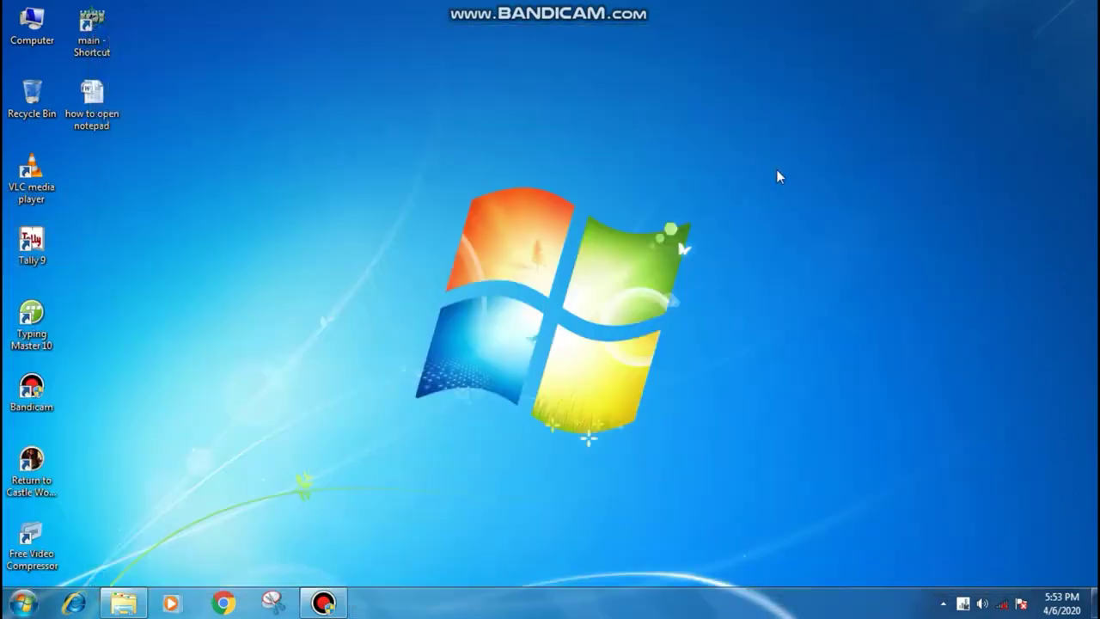
Create a desktop shortcut for the Notepad program found in the Accessories group.
{"action": "left_click", "coordinate": [23, 601]}
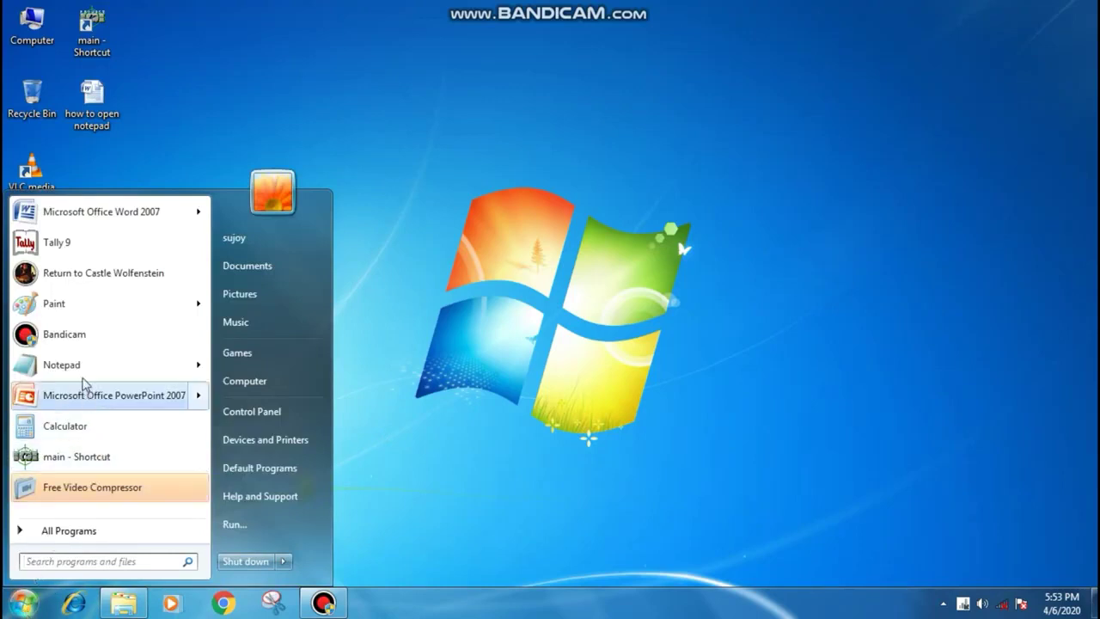
{"action": "left_click", "coordinate": [55, 533]}
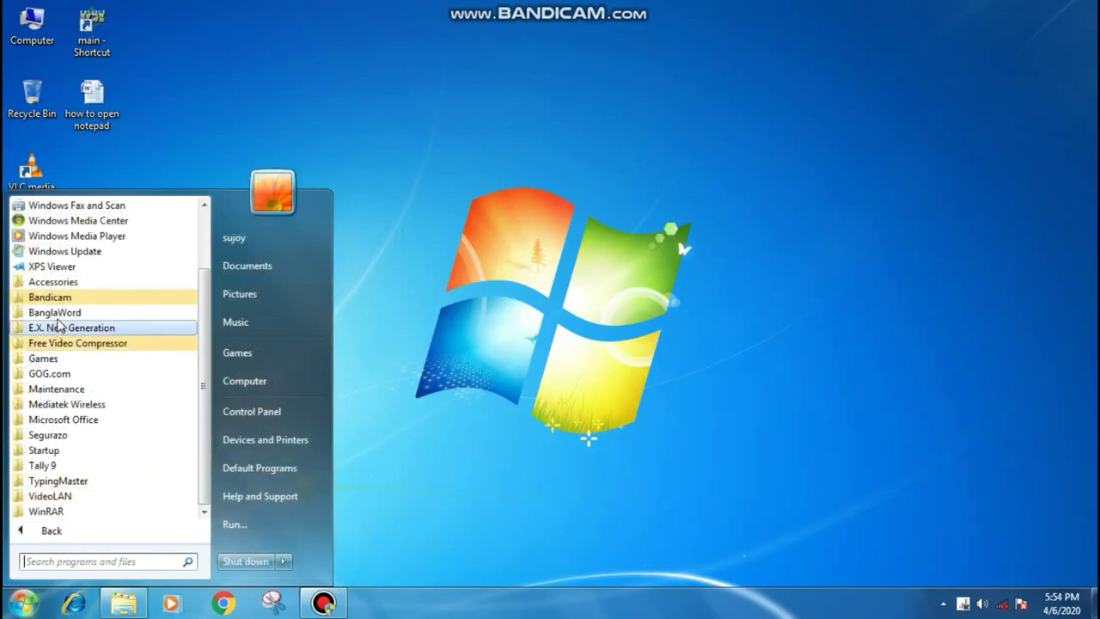
{"action": "left_click", "coordinate": [65, 282]}
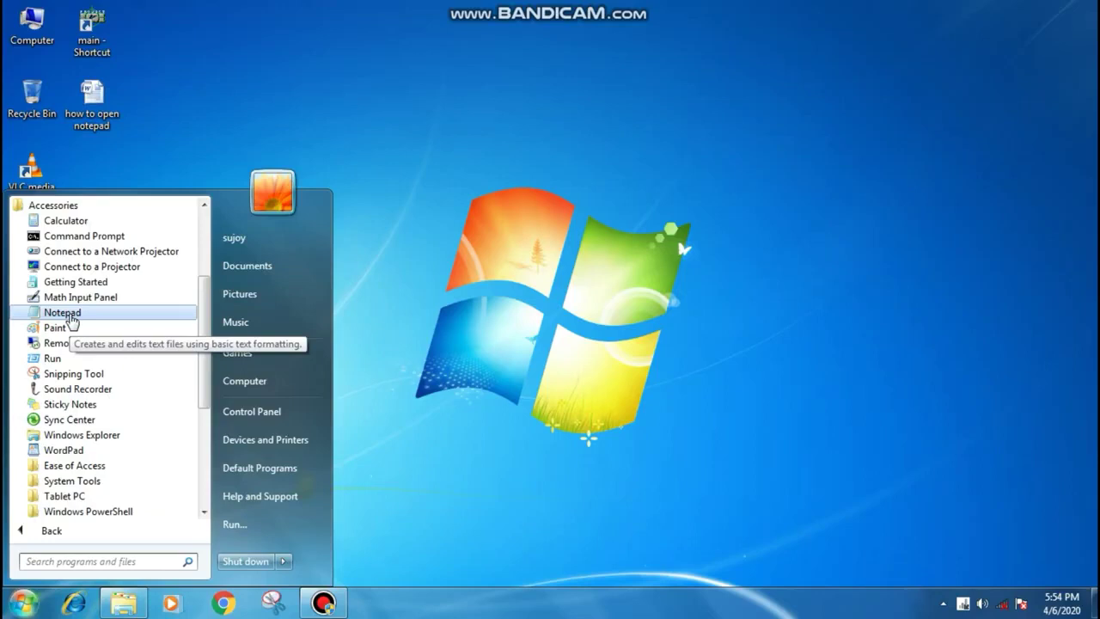
{"action": "right_click", "coordinate": [69, 314]}
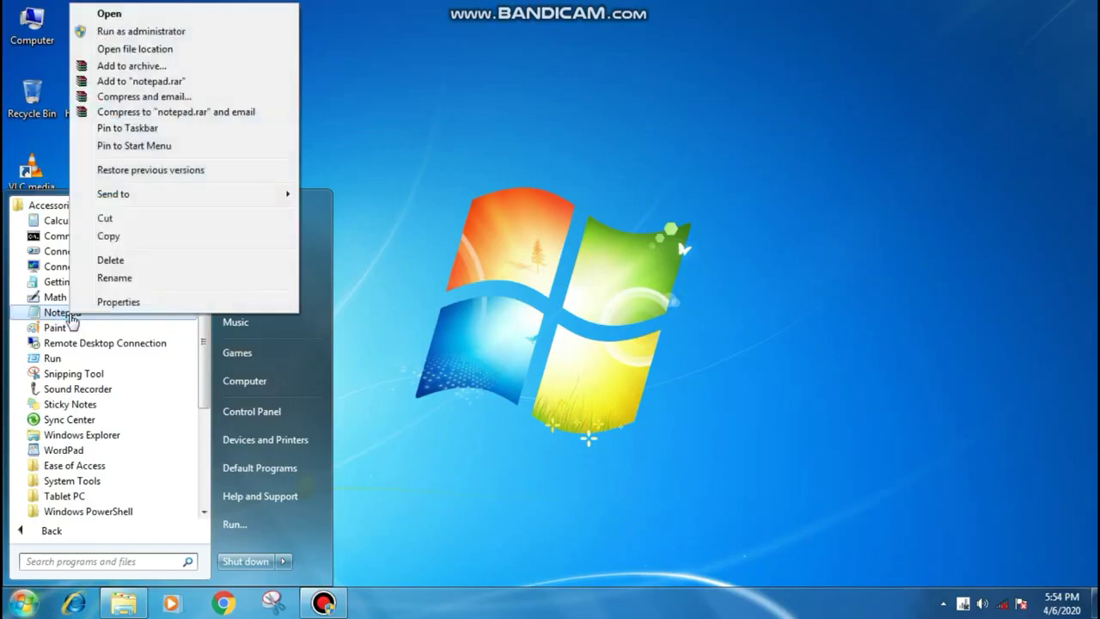
{"action": "mouse_move", "coordinate": [153, 197]}
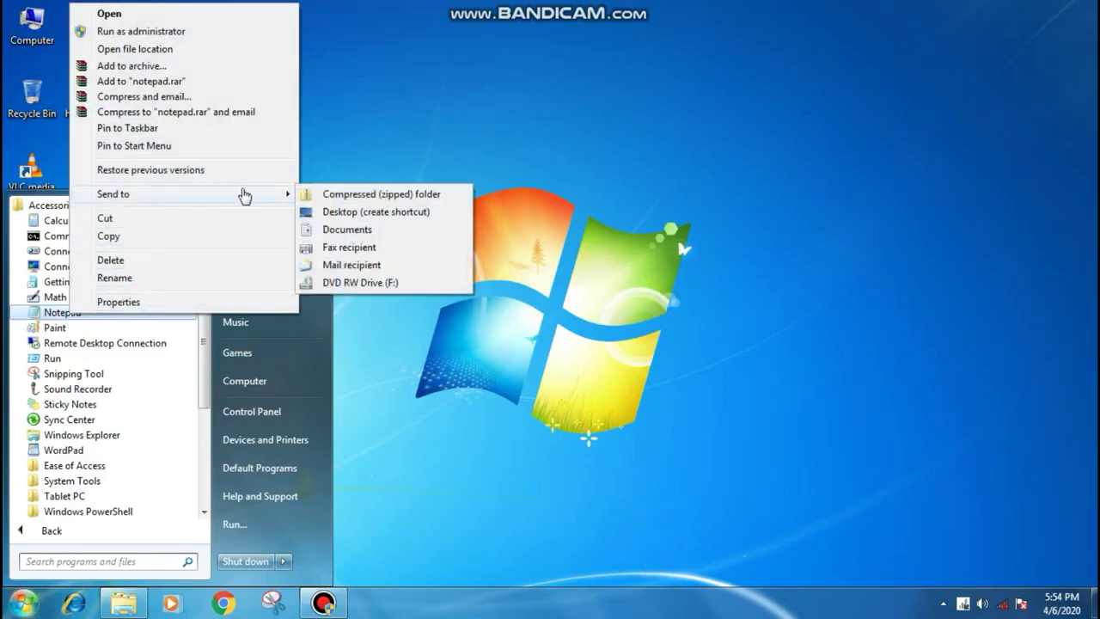
{"action": "left_click", "coordinate": [368, 217]}
{"action": "left_click", "coordinate": [373, 228]}
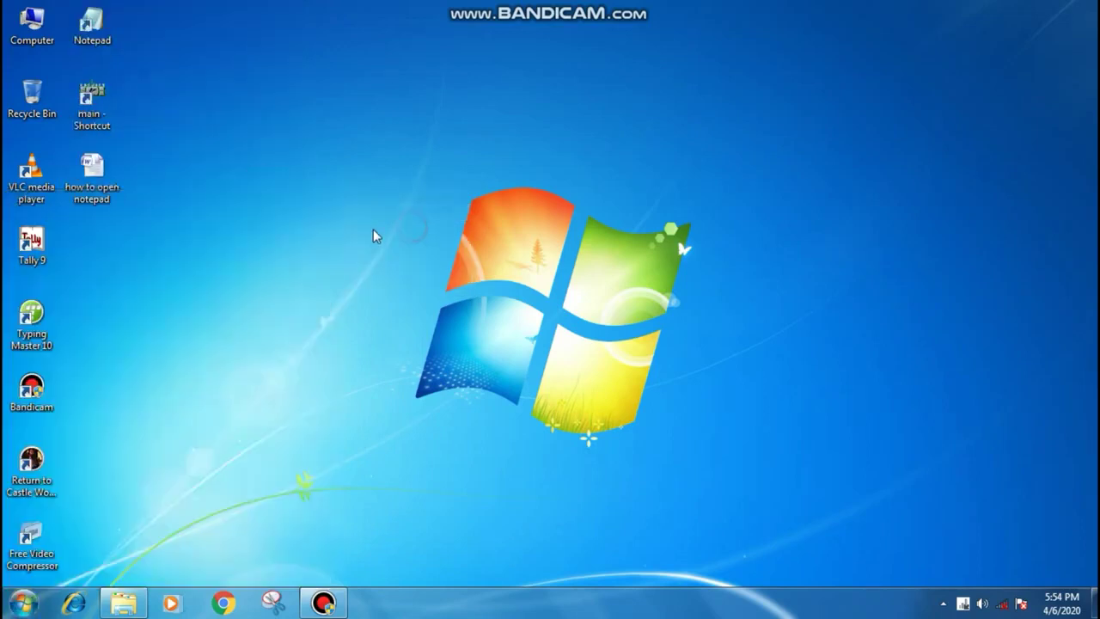
Open Notepad with its desktop shortcut and close the empty window.
{"action": "left_click", "coordinate": [113, 36]}
{"action": "double_click", "coordinate": [94, 40]}
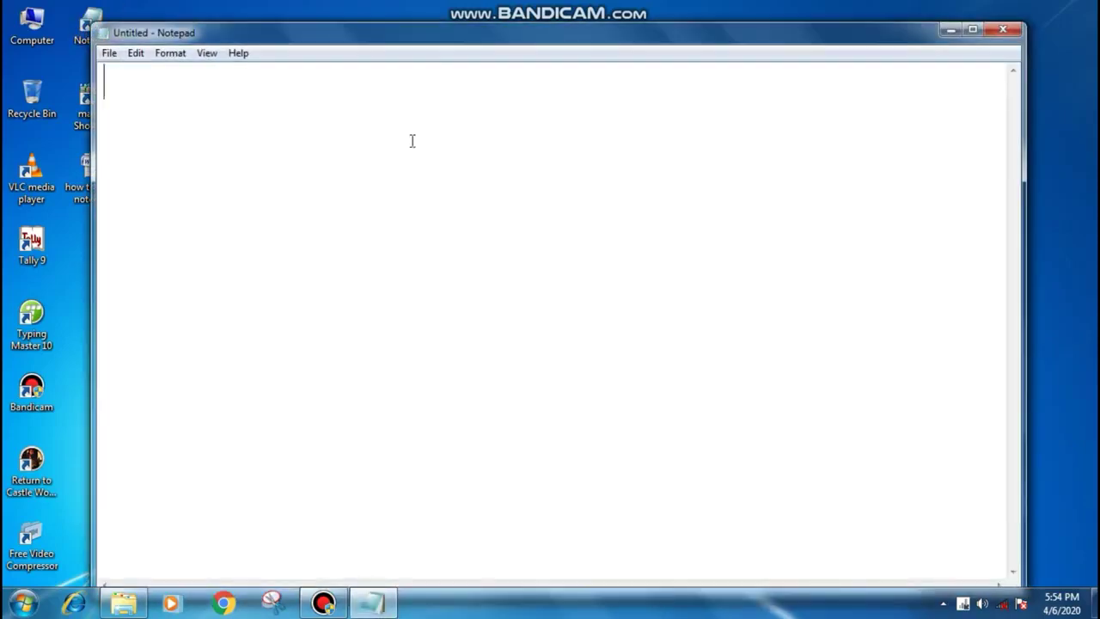
{"action": "left_click", "coordinate": [997, 36]}
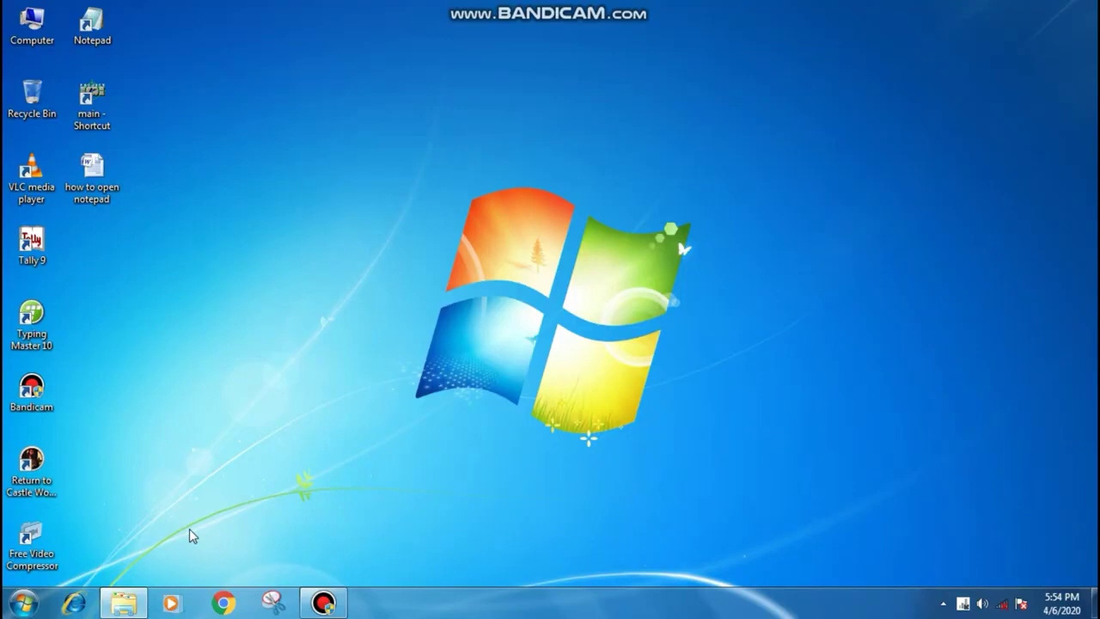
Launch Notepad by running the command "notepad" from the Run dialog, and close its window.
{"action": "key", "text": "super+r"}
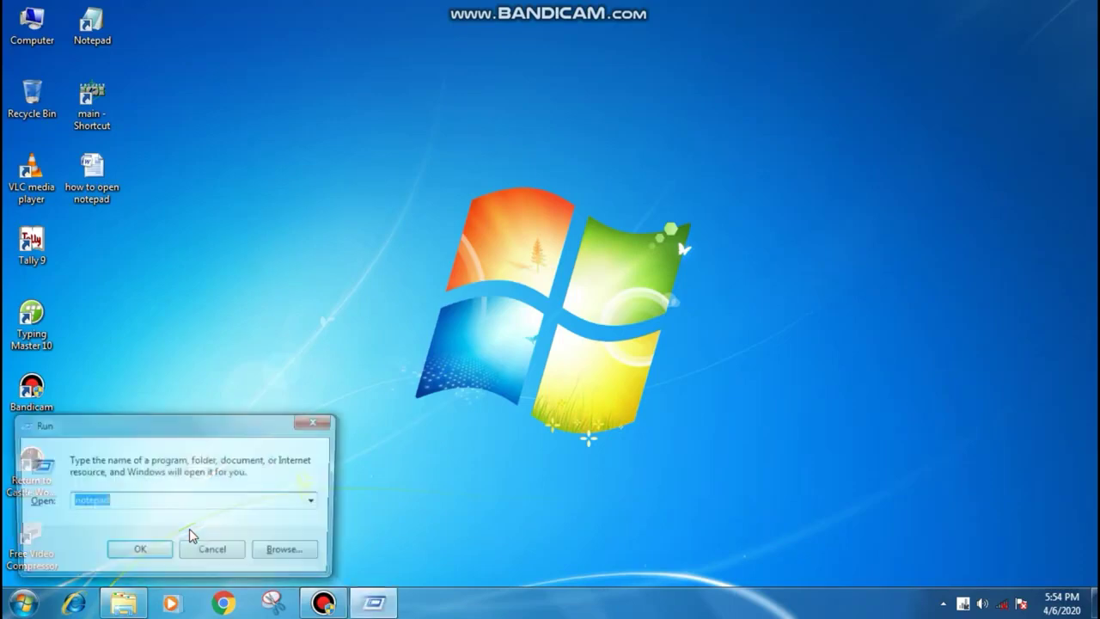
{"action": "left_click", "coordinate": [137, 498]}
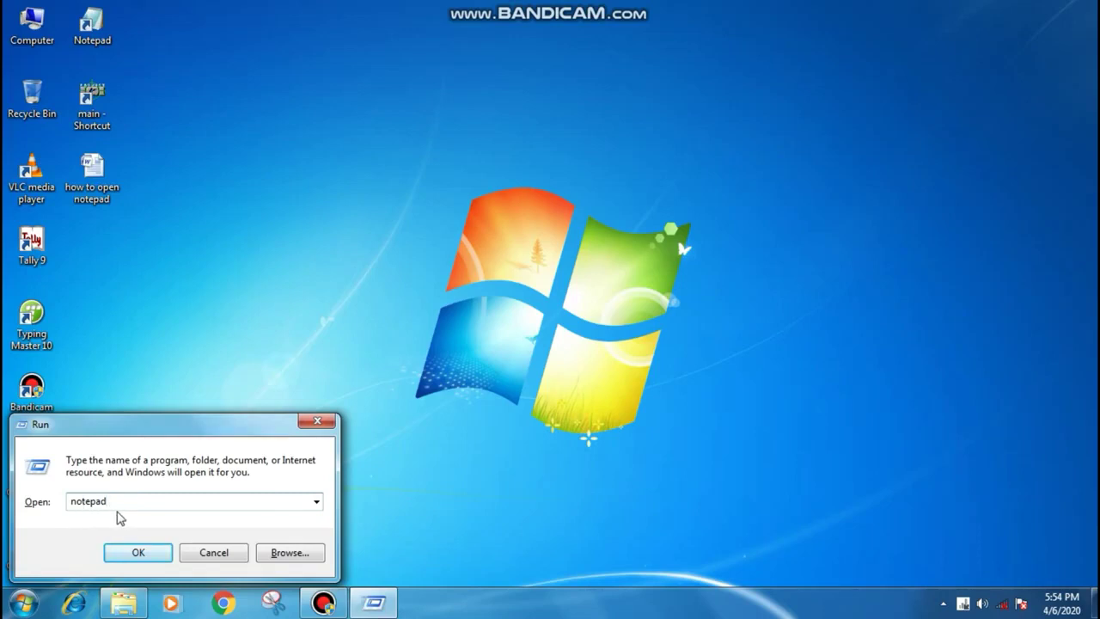
{"action": "left_click", "coordinate": [137, 553]}
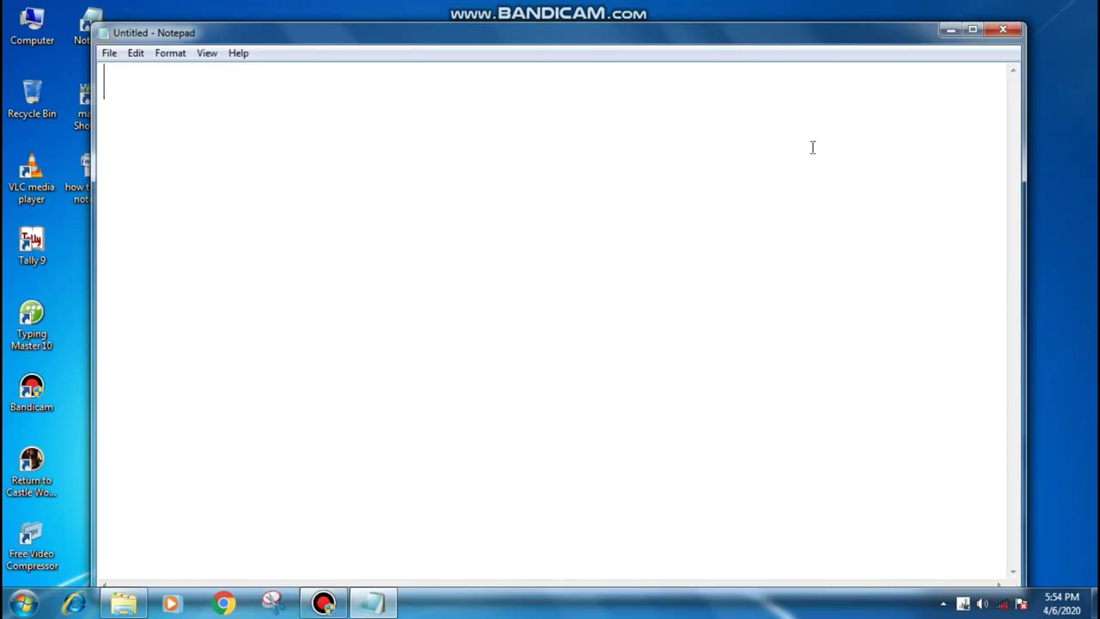
{"action": "left_click", "coordinate": [1002, 30]}
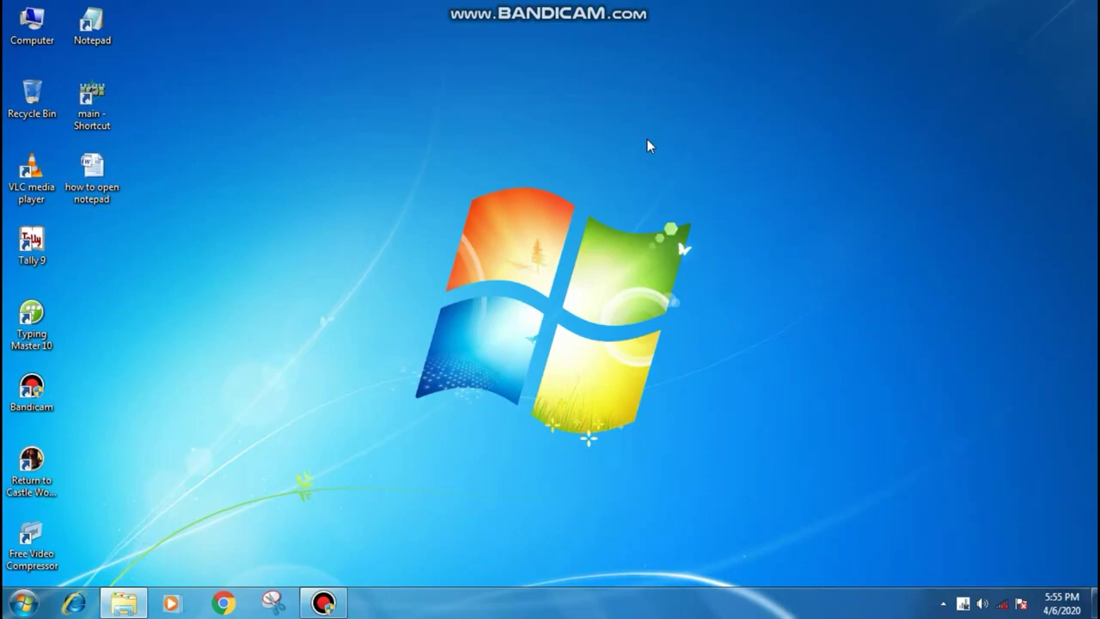
Create a text document on the desktop with the default name New Text Document, and open and close it in Notepad.
{"action": "right_click", "coordinate": [524, 87]}
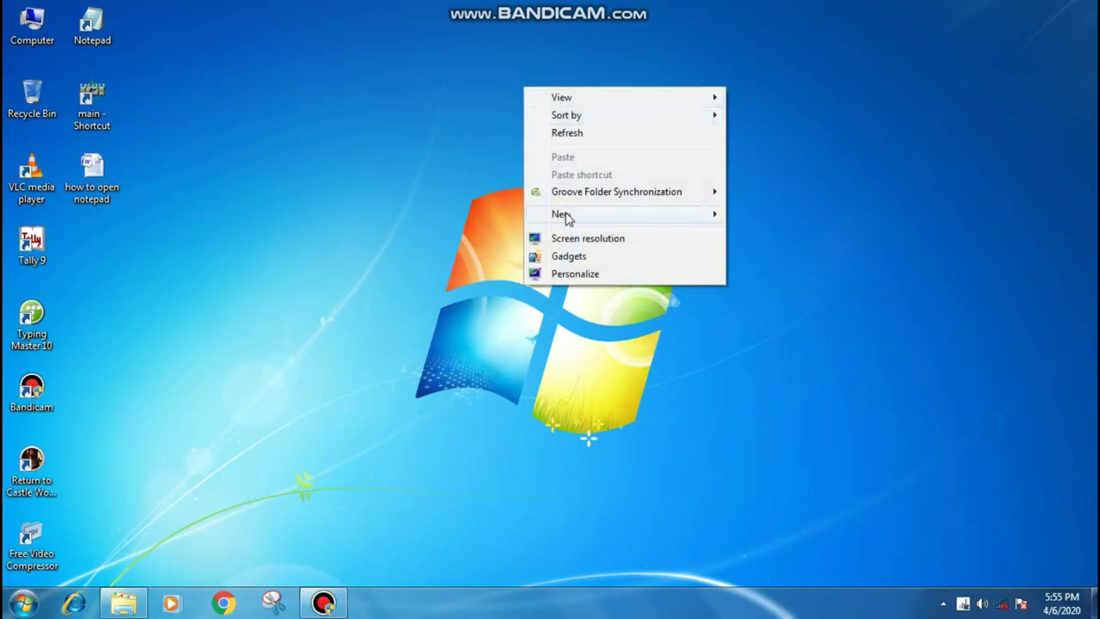
{"action": "mouse_move", "coordinate": [565, 216]}
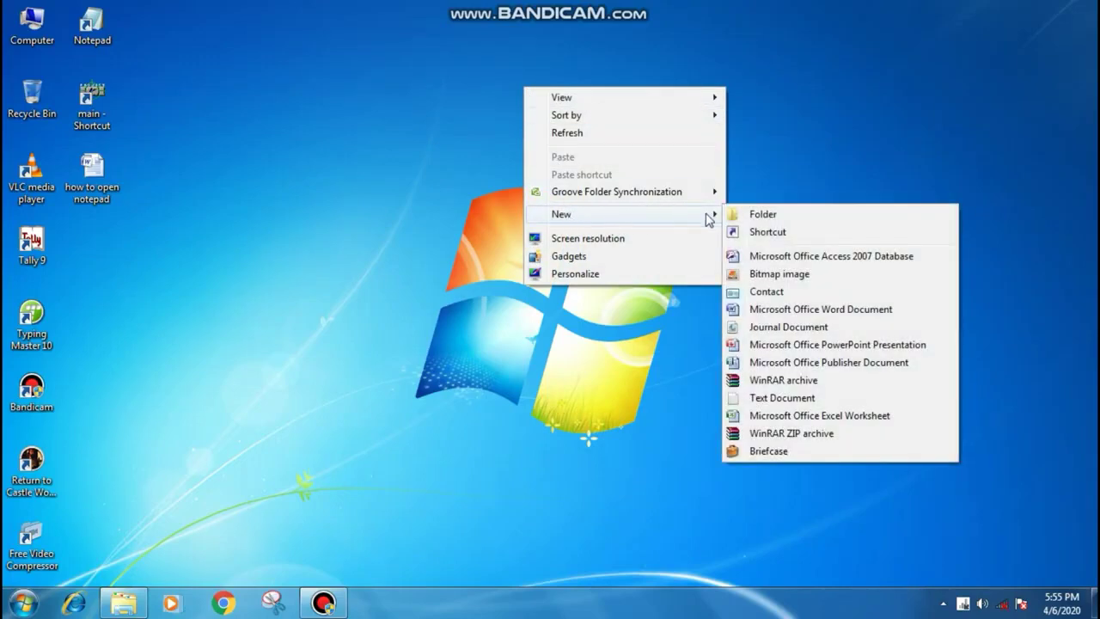
{"action": "left_click", "coordinate": [781, 398]}
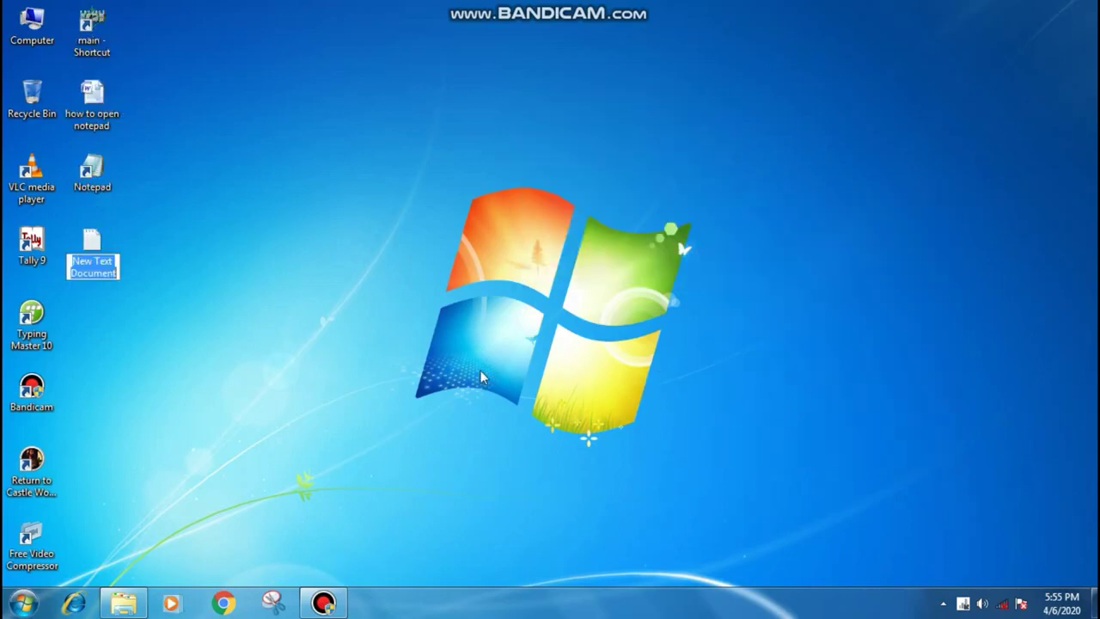
{"action": "key", "text": "Return"}
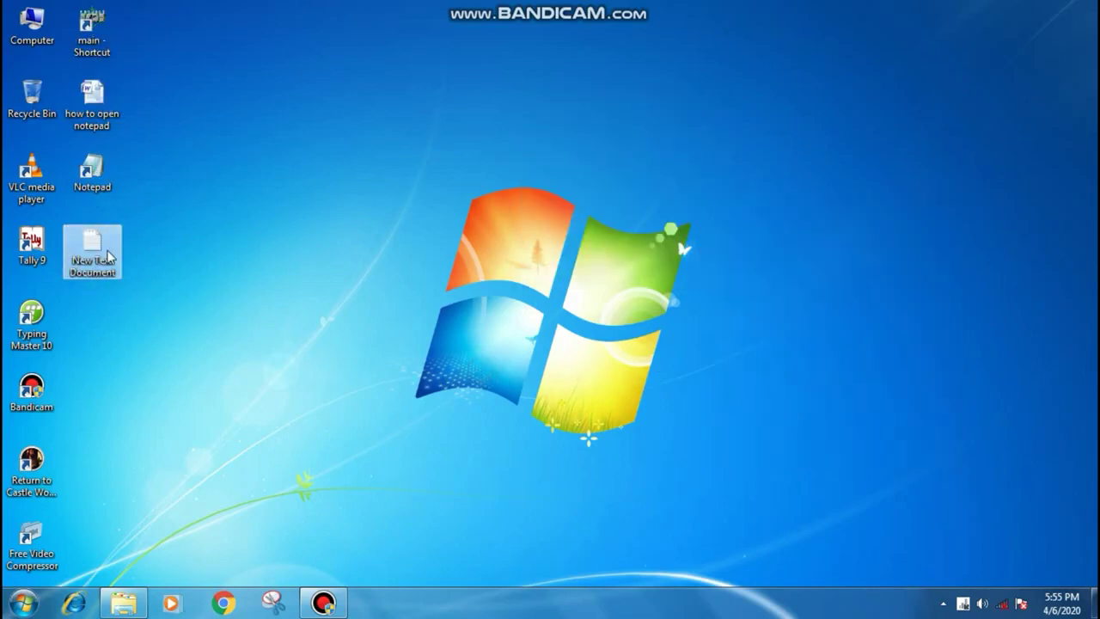
{"action": "double_click", "coordinate": [108, 254]}
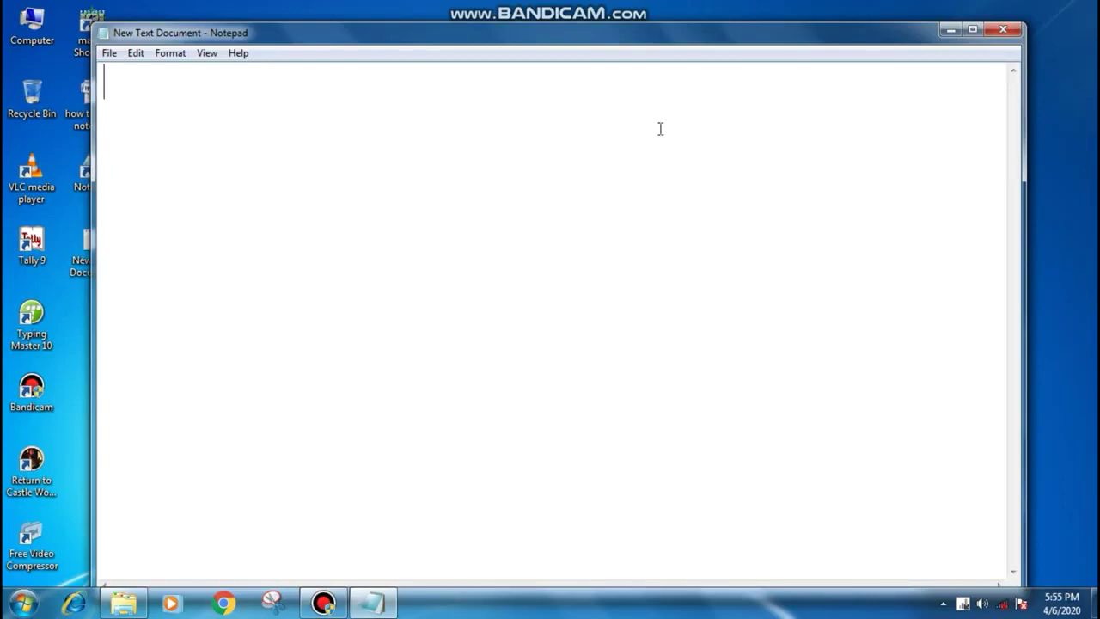
{"action": "left_click", "coordinate": [1003, 32]}
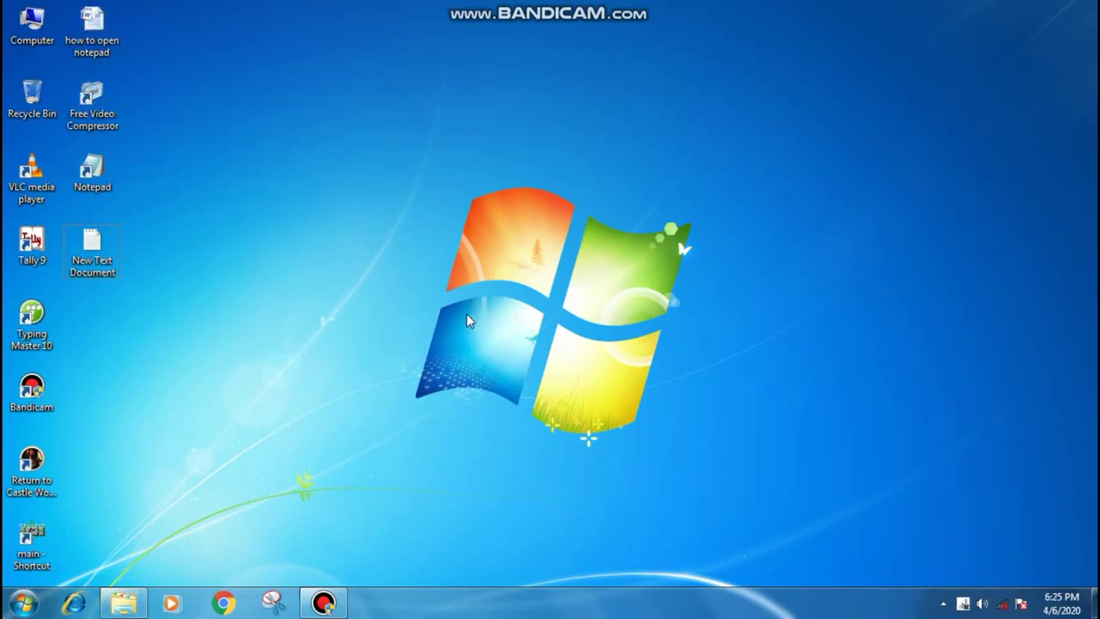
Open the desktop's New Text Document in Notepad and review the available file commands.
{"action": "left_click", "coordinate": [102, 256]}
{"action": "double_click", "coordinate": [102, 258]}
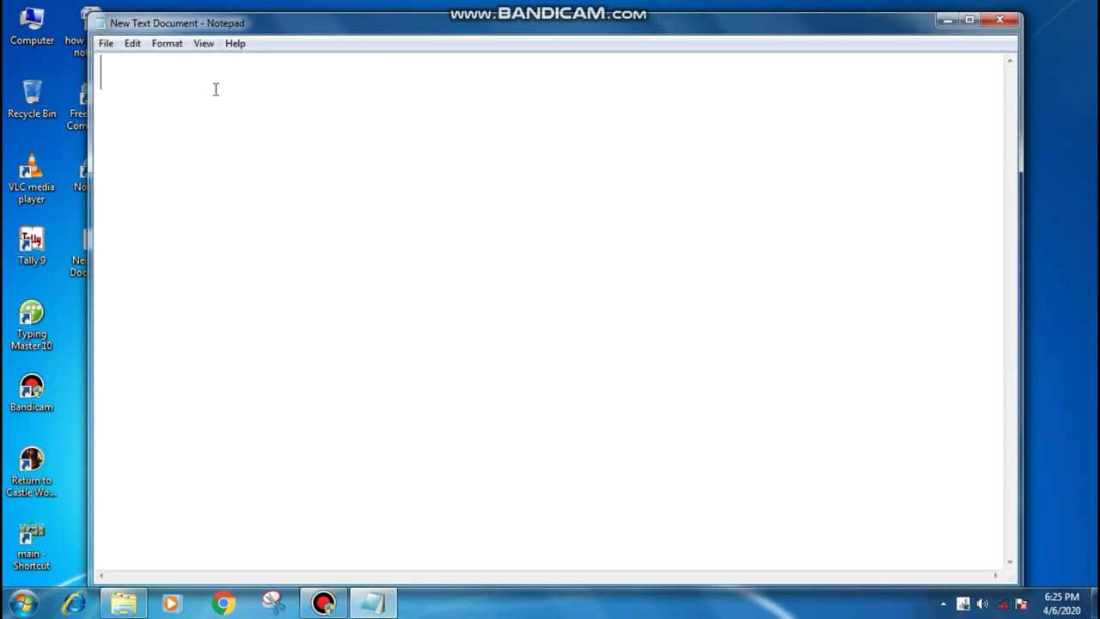
{"action": "left_click", "coordinate": [107, 45]}
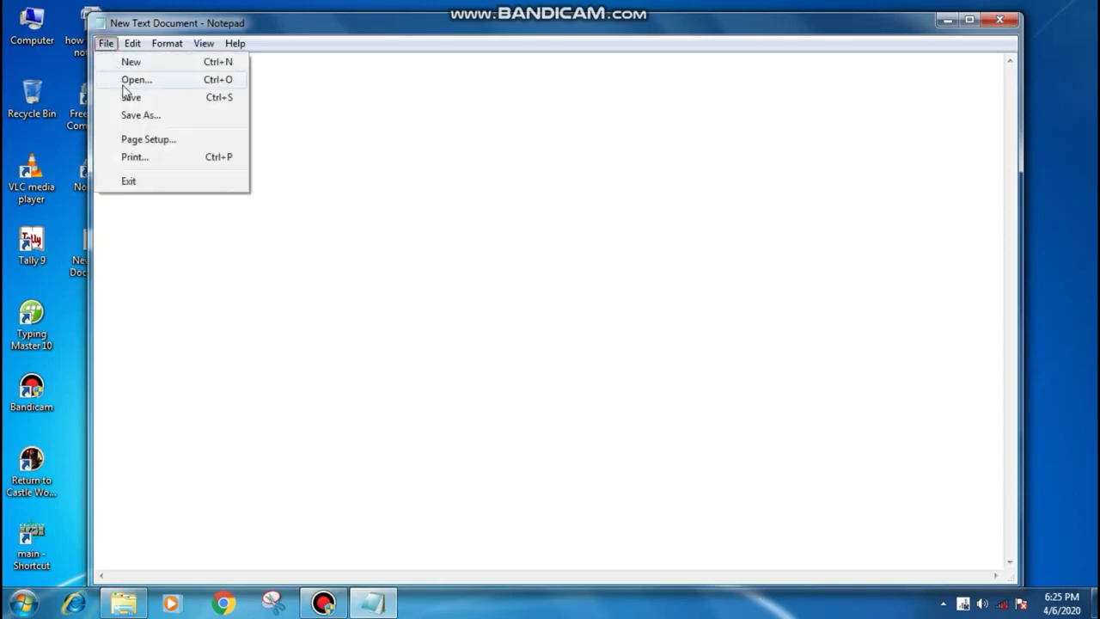
{"action": "left_click", "coordinate": [171, 229]}
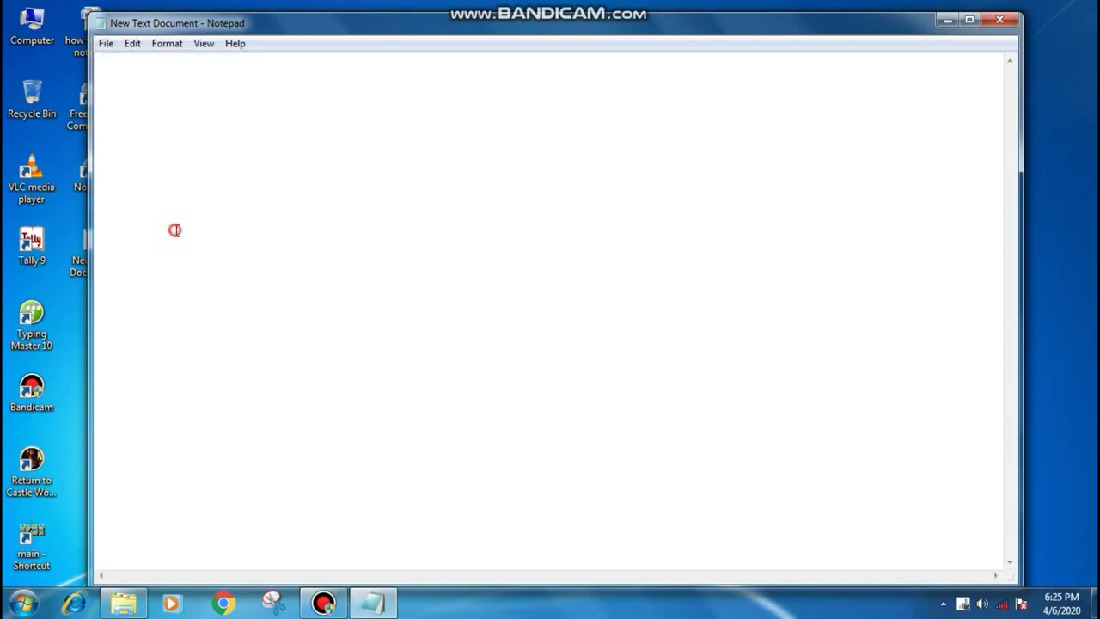
{"action": "left_click", "coordinate": [105, 44]}
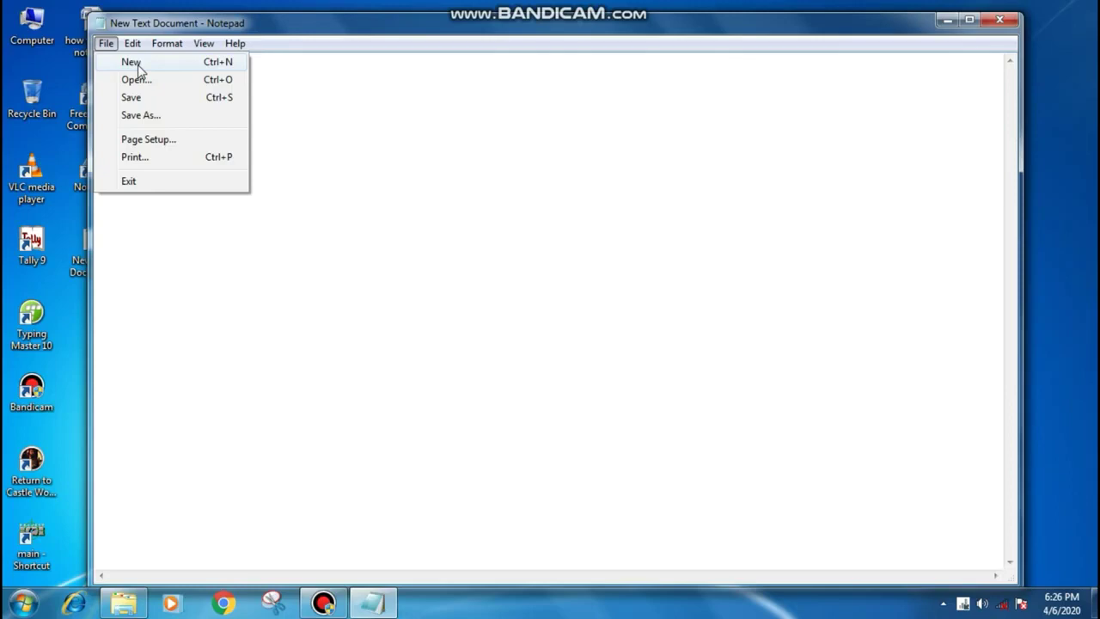
{"action": "left_click", "coordinate": [357, 102]}
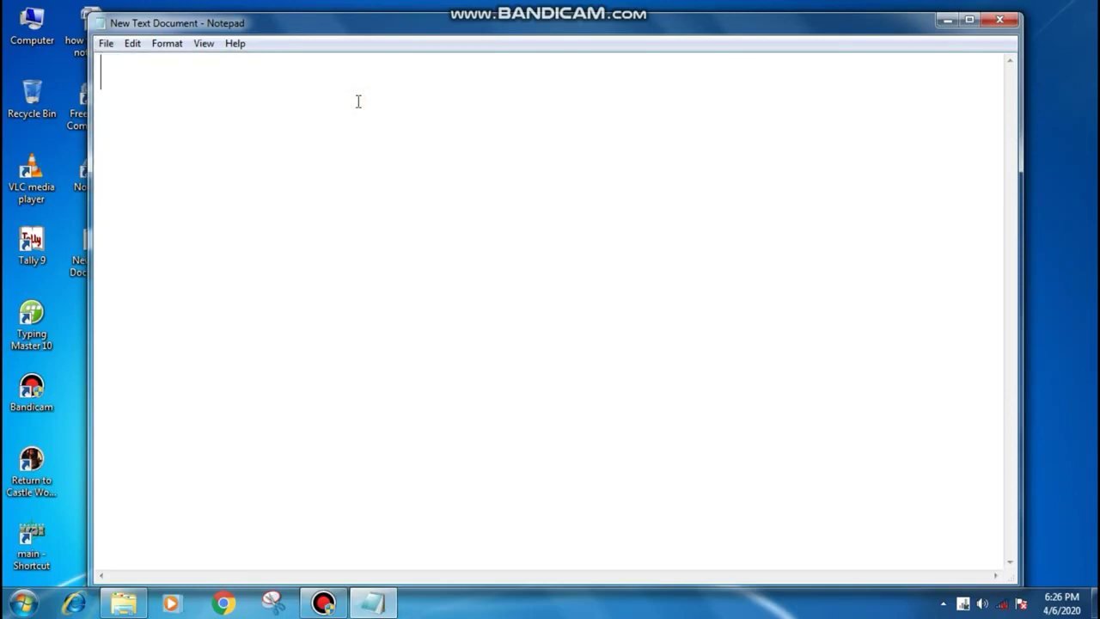
Enter the sample text "uht6u" and start a new blank document without saving the changes.
{"action": "type", "text": "uht6u"}
{"action": "left_click", "coordinate": [105, 43]}
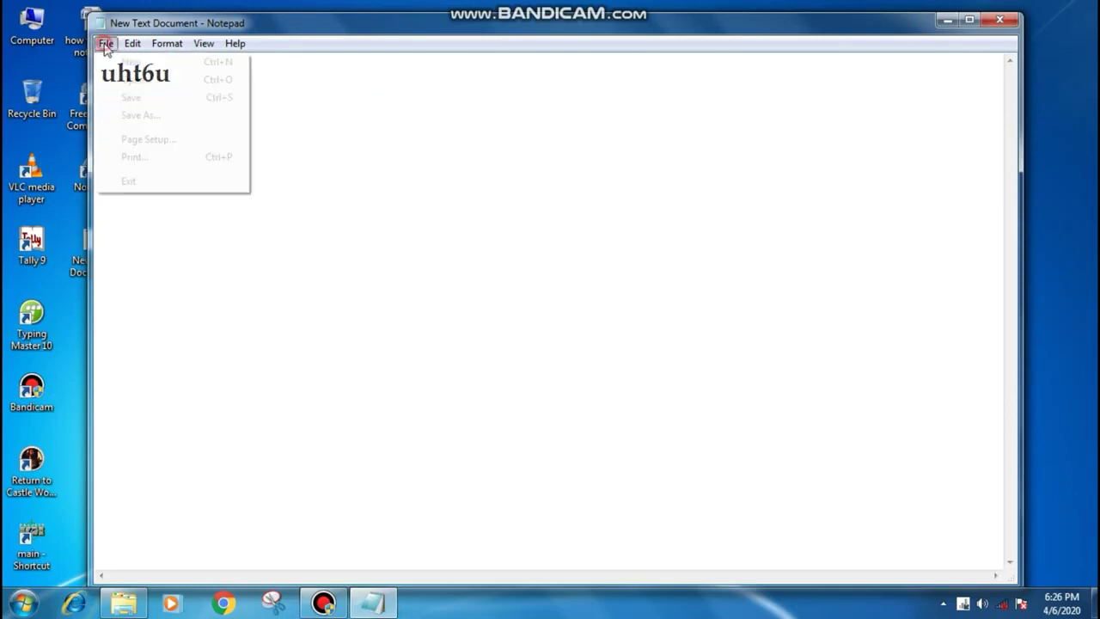
{"action": "left_click", "coordinate": [115, 62]}
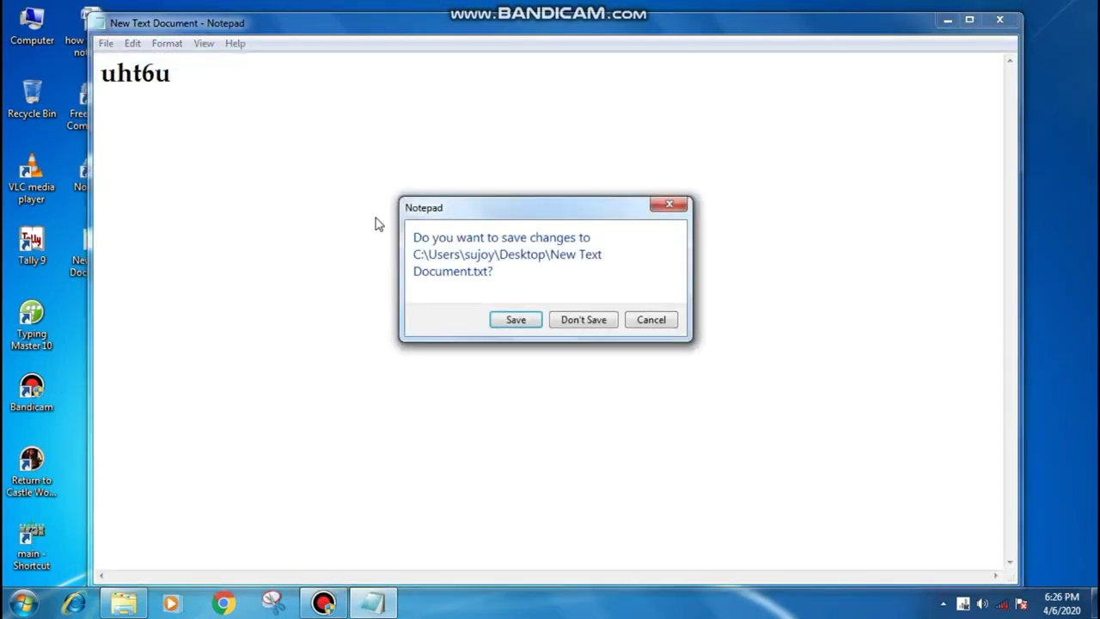
{"action": "left_click", "coordinate": [567, 320]}
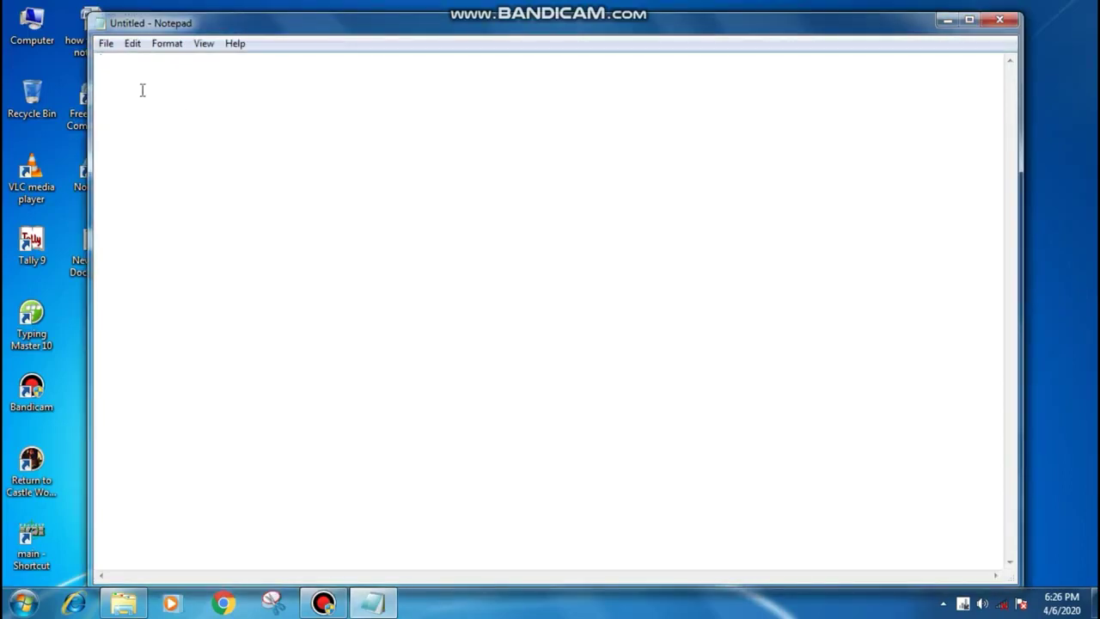
Write "hello friends welcome to" followed by the presenter's first name and "computer" in the blank document.
{"action": "left_click", "coordinate": [106, 44]}
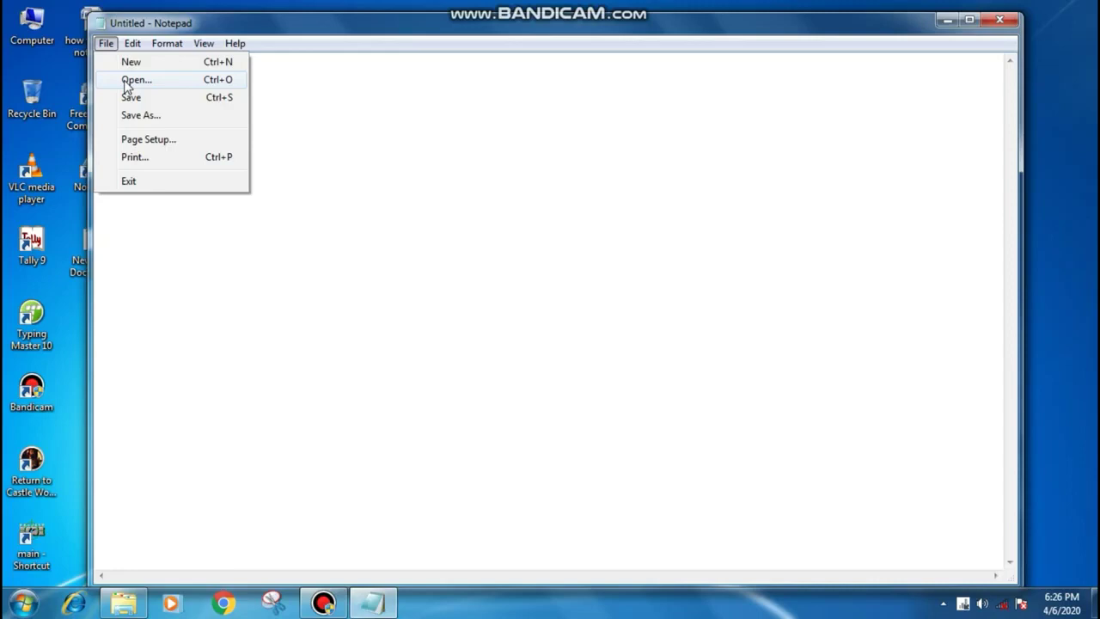
{"action": "left_click", "coordinate": [350, 96]}
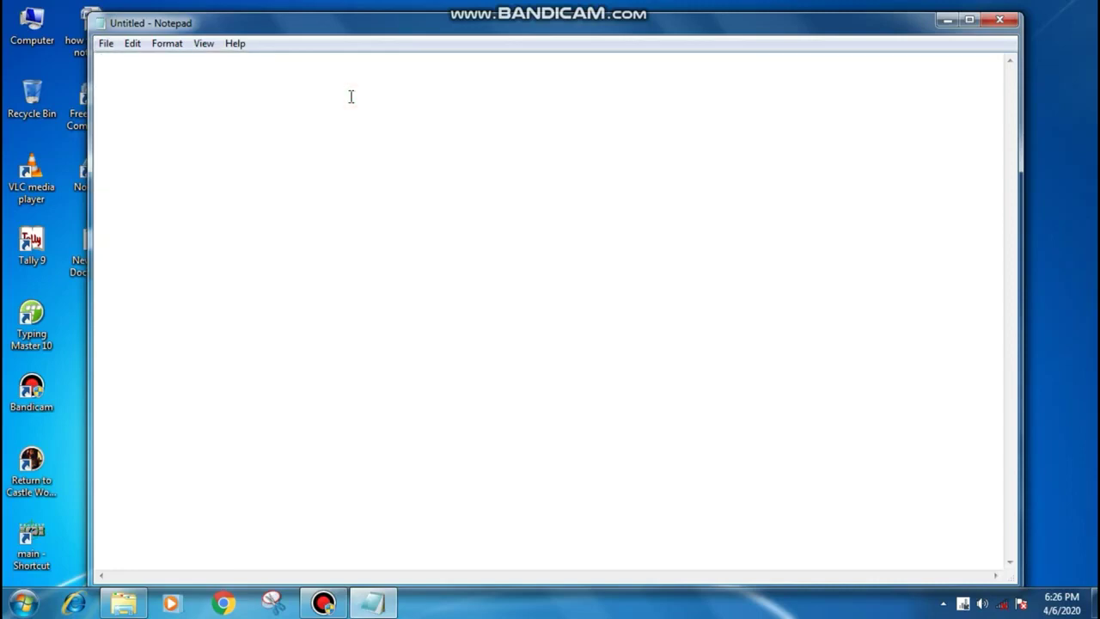
{"action": "type", "text": "hello friend"}
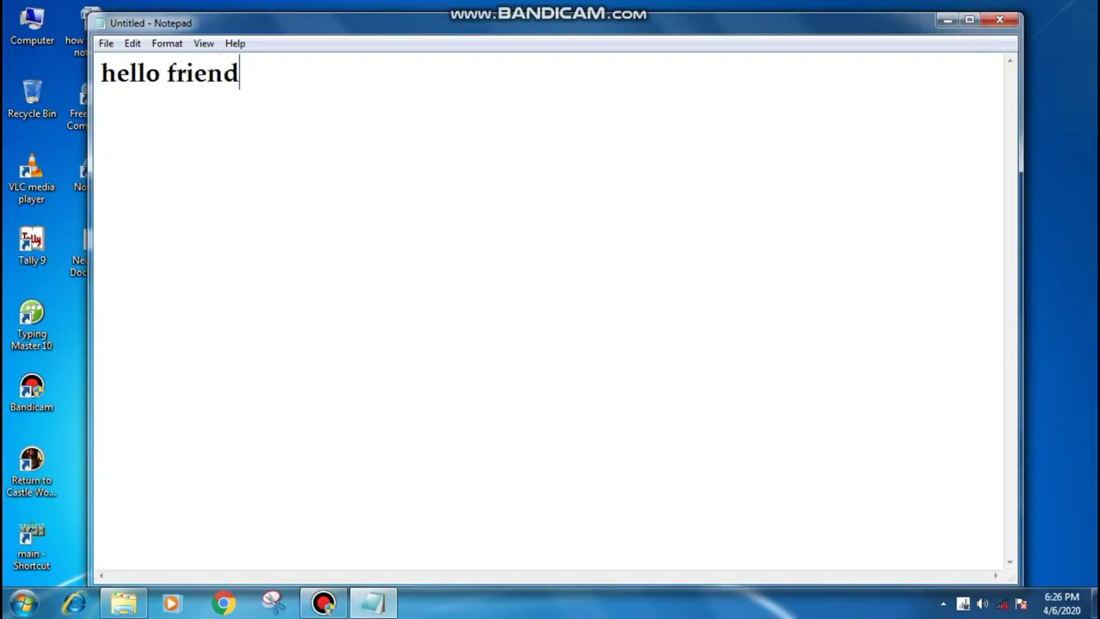
{"action": "type", "text": "s welco"}
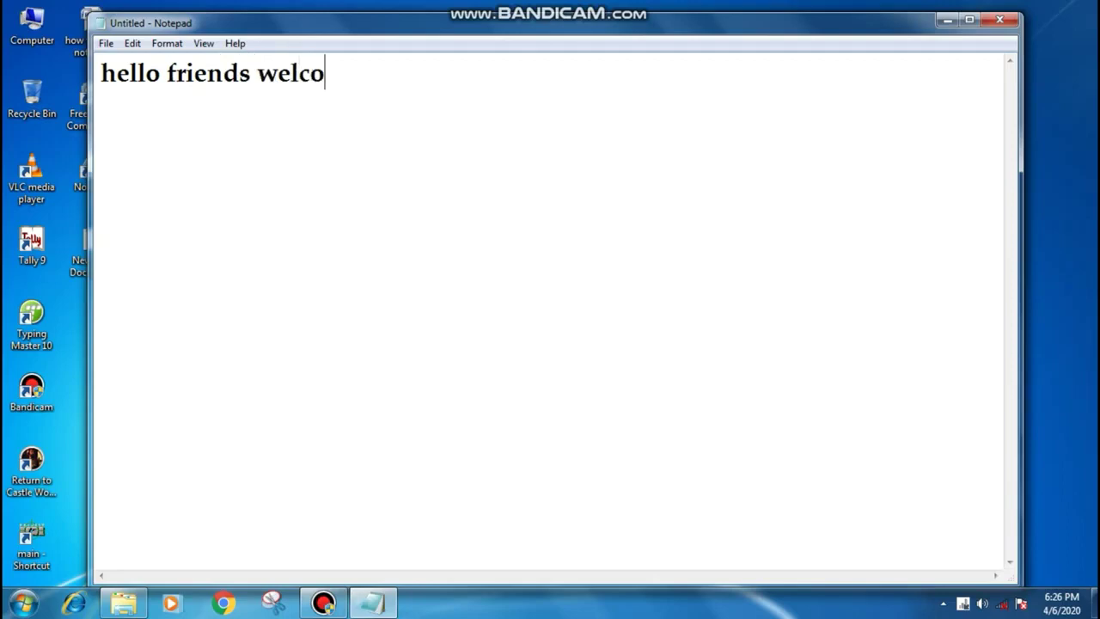
{"action": "type", "text": "me to"}
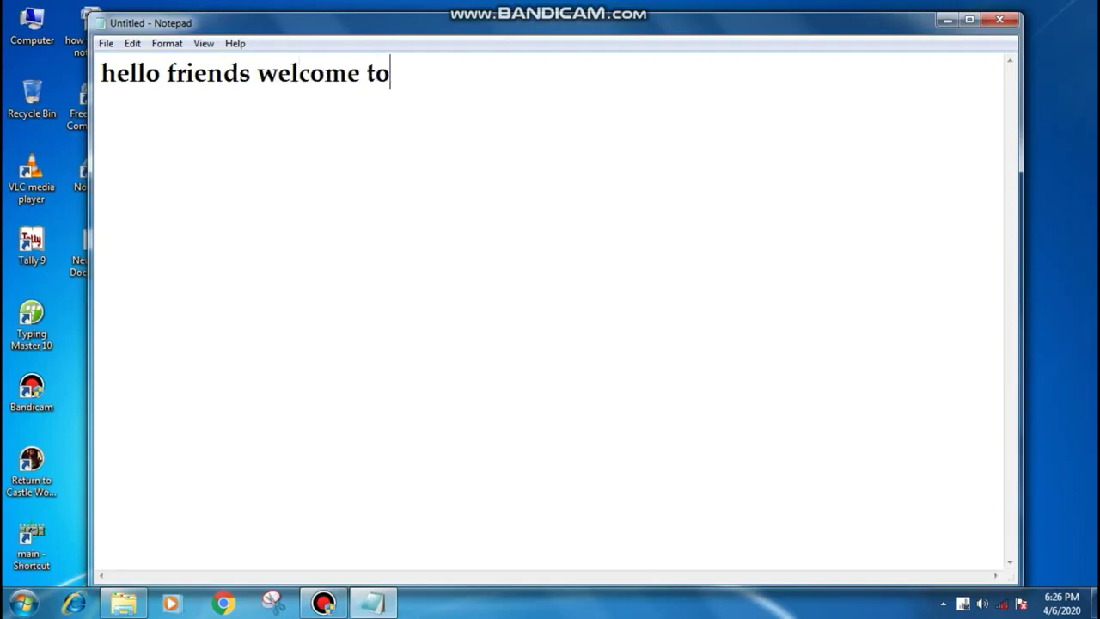
{"action": "type", "text": " sujoy"}
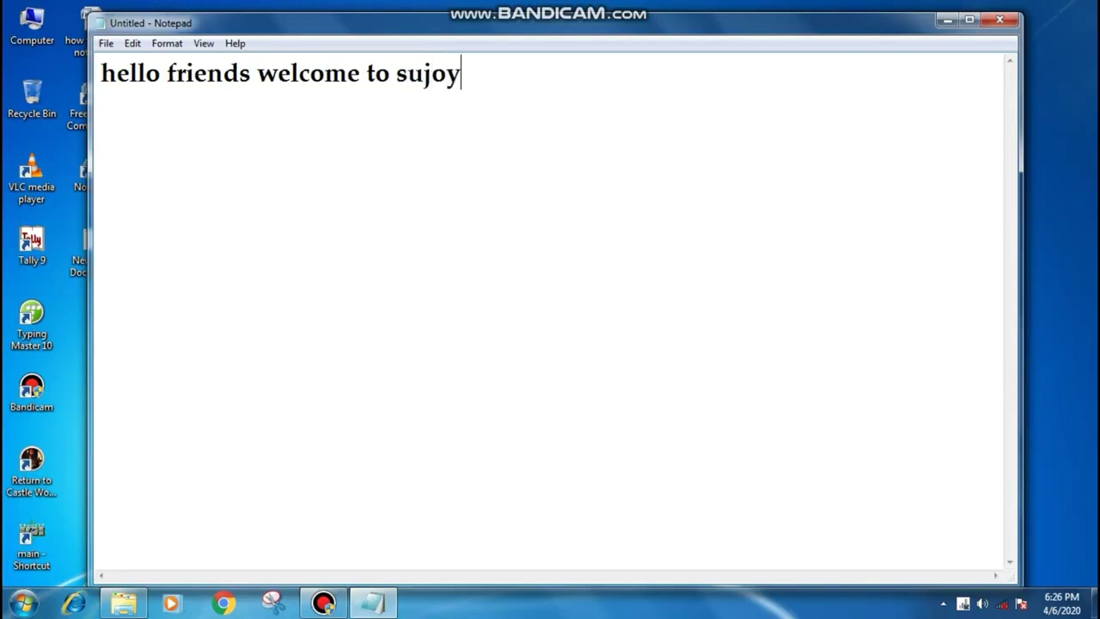
{"action": "type", "text": " computer"}
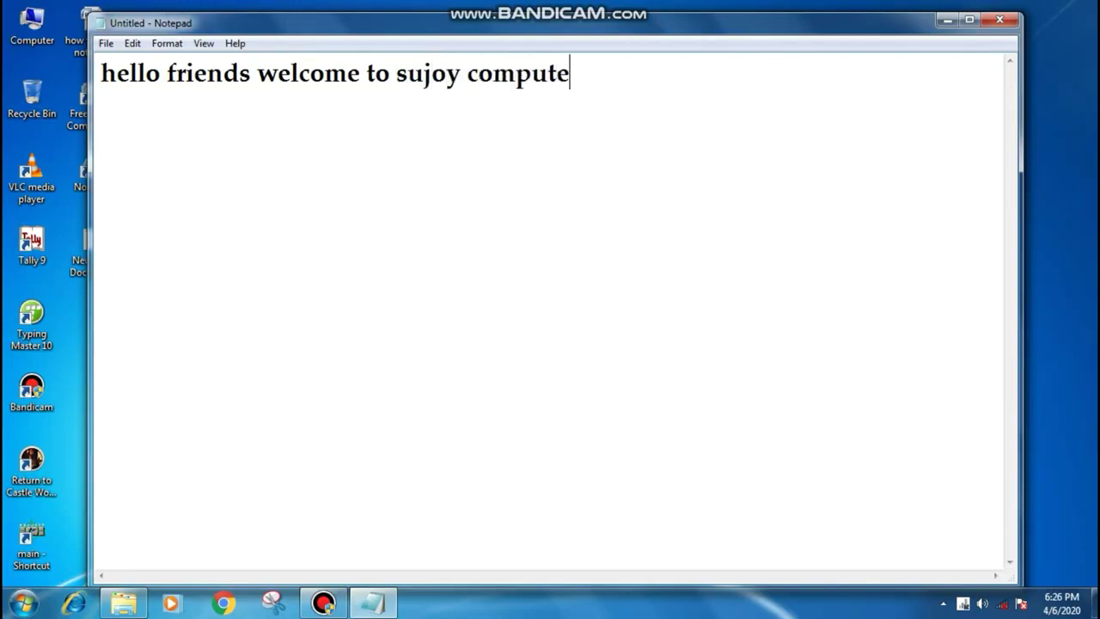